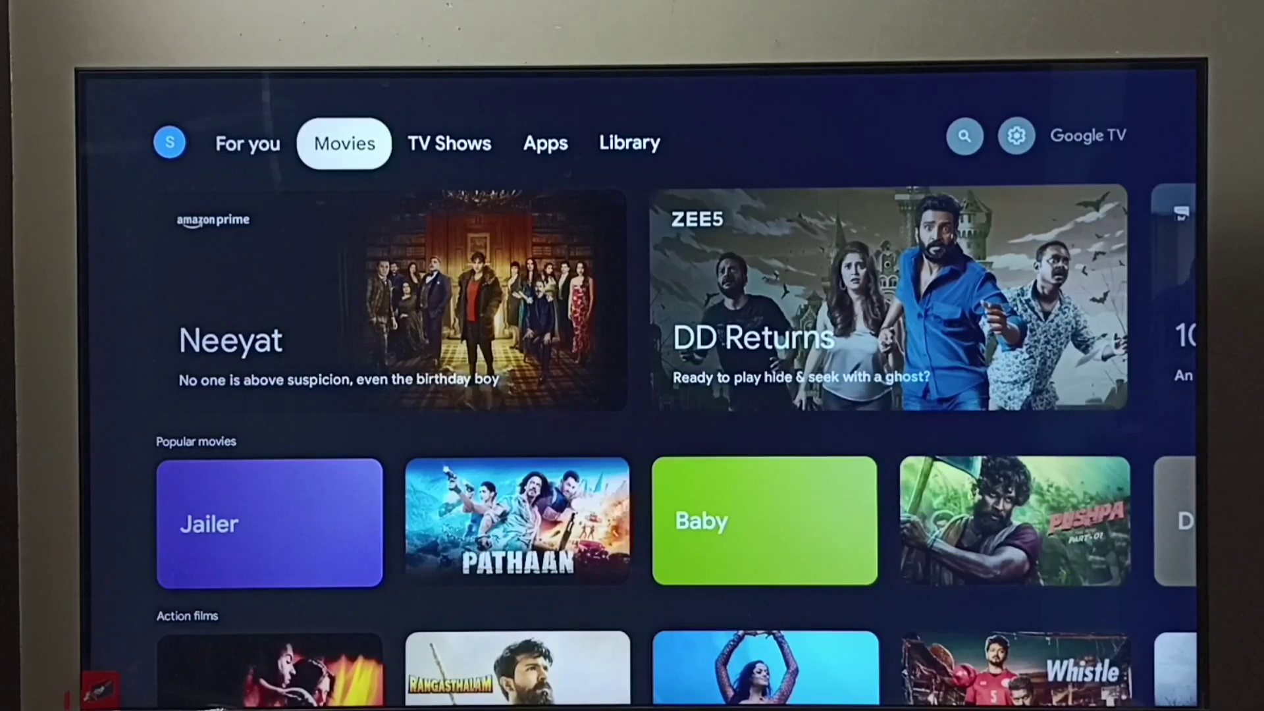
- Open quick settings from the profile area and highlight the Settings gear
{"action": "key", "text": "Right"}
{"action": "key", "text": "Right"}
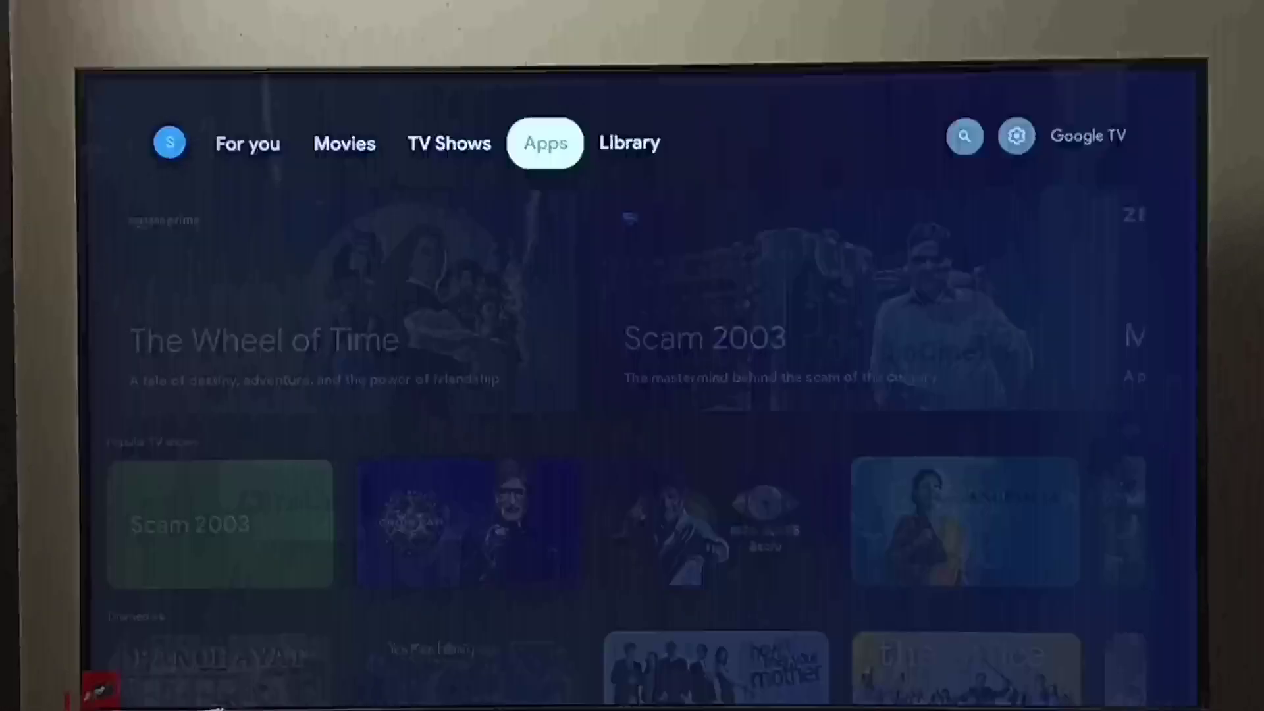
{"action": "key", "text": "Right"}
{"action": "key", "text": "Right"}
{"action": "key", "text": "Right"}
{"action": "key", "text": "Return"}
{"action": "key", "text": "Right"}
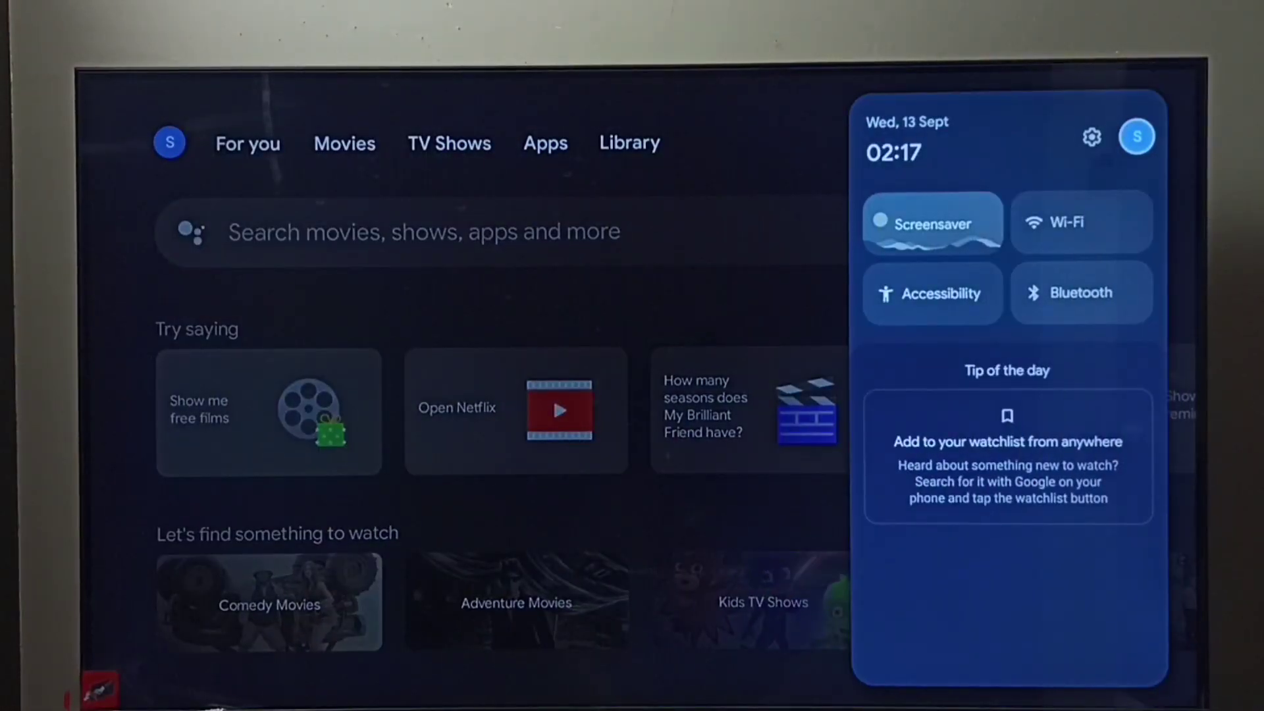
{"action": "key", "text": "Left"}
- Navigate Settings > System > Accessibility down to the TalkBack service
{"action": "key", "text": "Return"}
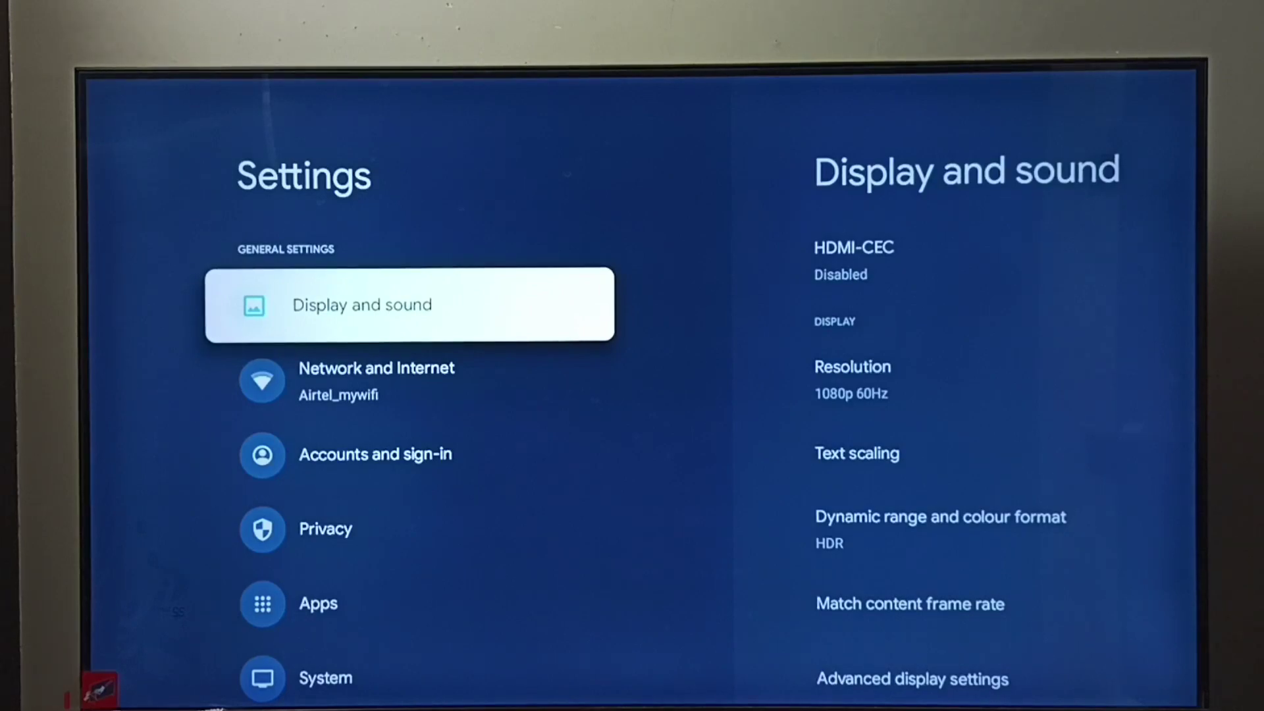
{"action": "key", "text": "Down"}
{"action": "key", "text": "Down"}
{"action": "key", "text": "Down"}
{"action": "key", "text": "Down"}
{"action": "key", "text": "Down"}
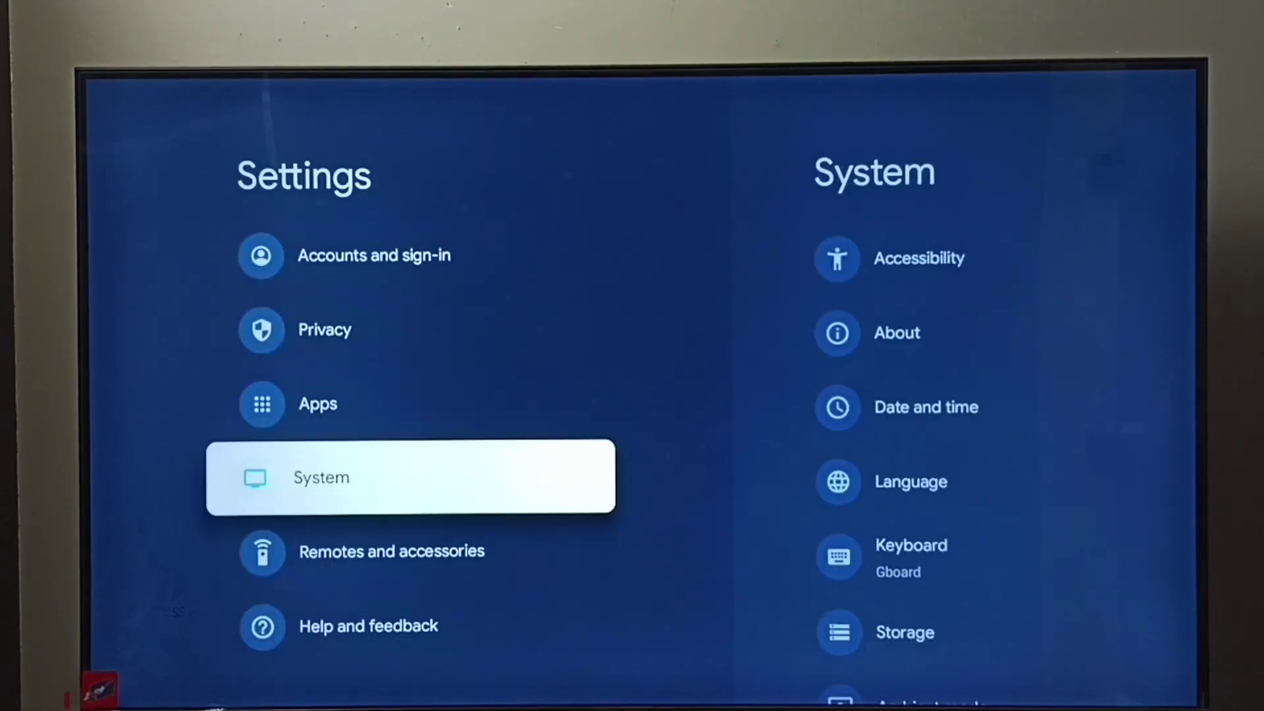
{"action": "key", "text": "Return"}
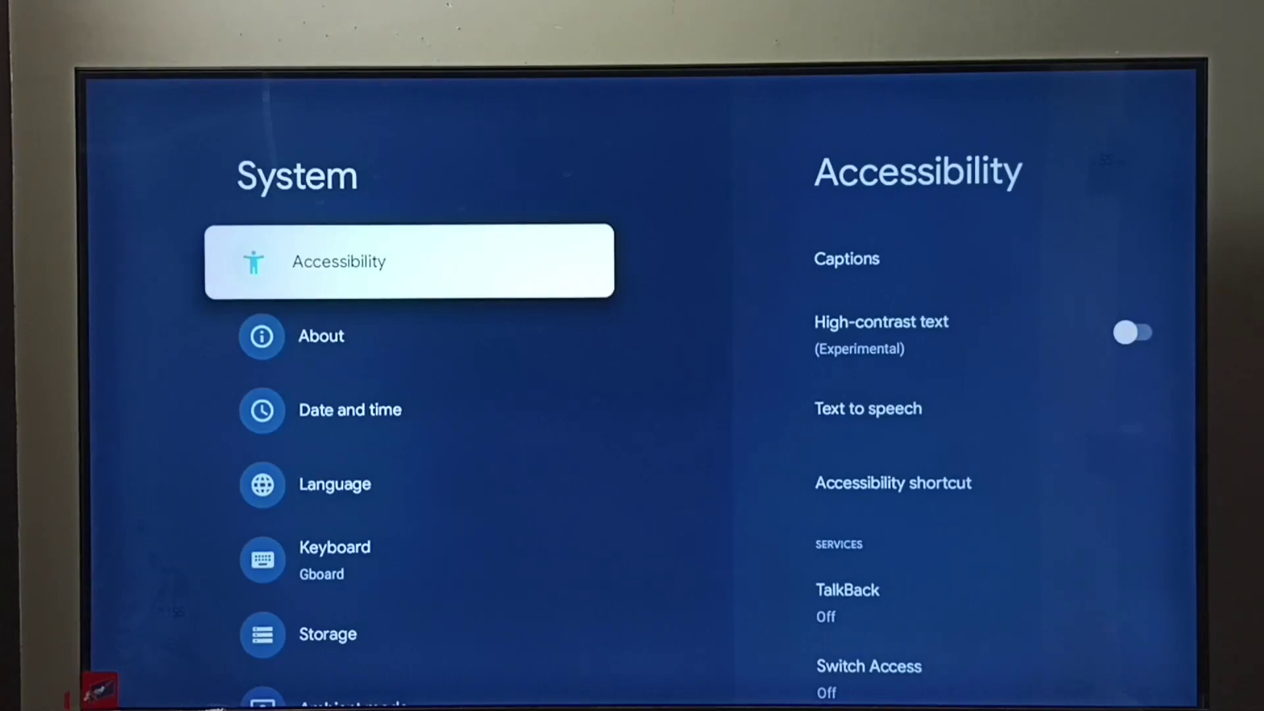
{"action": "key", "text": "Return"}
{"action": "key", "text": "Down"}
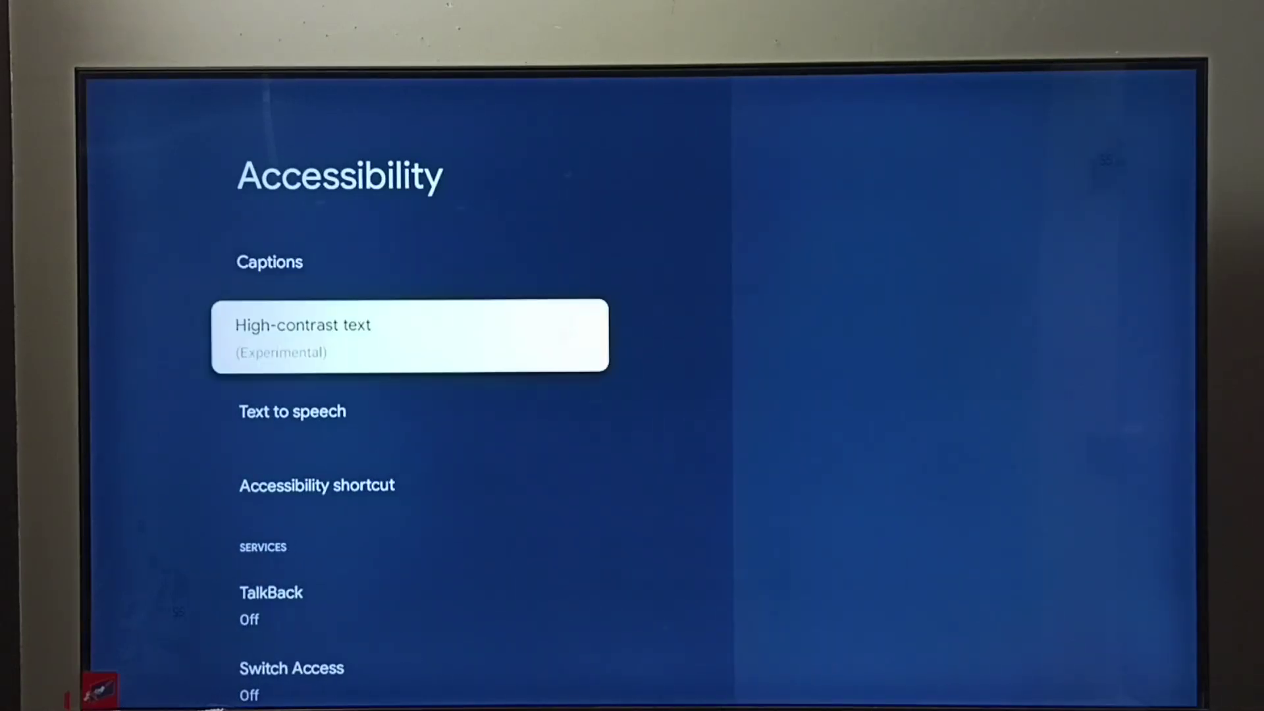
{"action": "key", "text": "Down"}
{"action": "key", "text": "Down"}
{"action": "key", "text": "Down"}
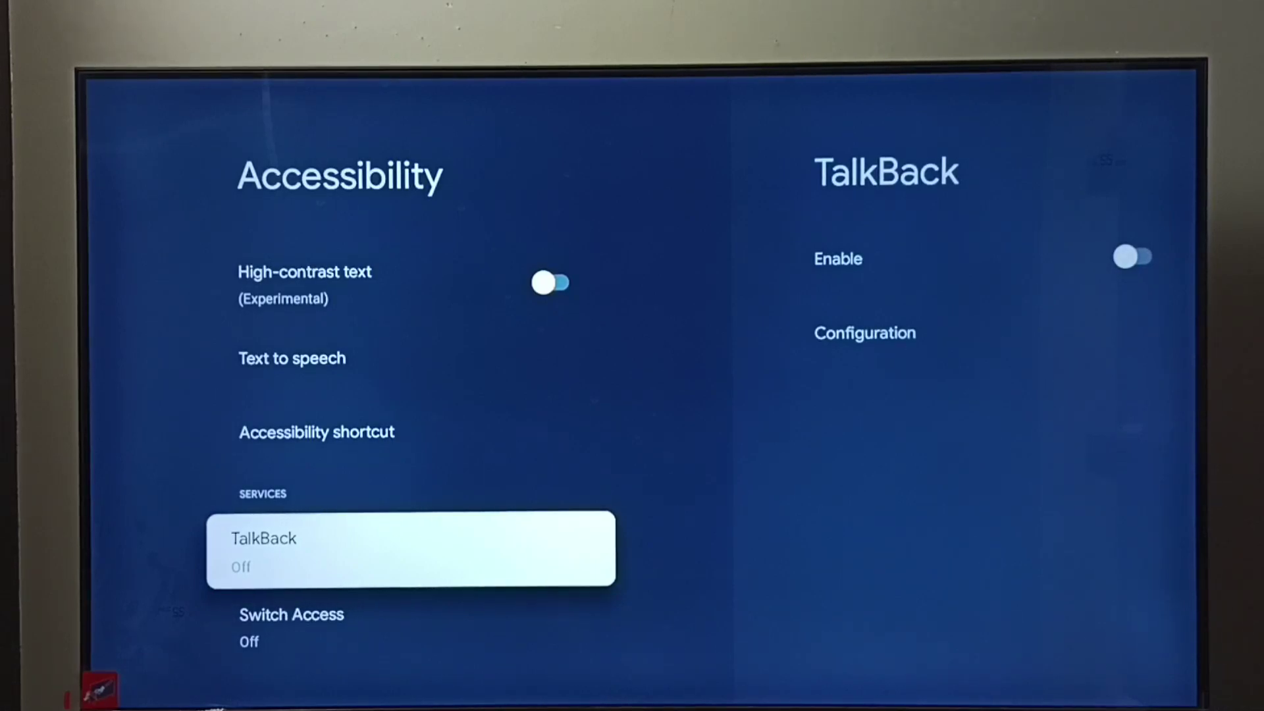
- Enable TalkBack and confirm OK in the Use TalkBack? dialog
{"action": "key", "text": "Return"}
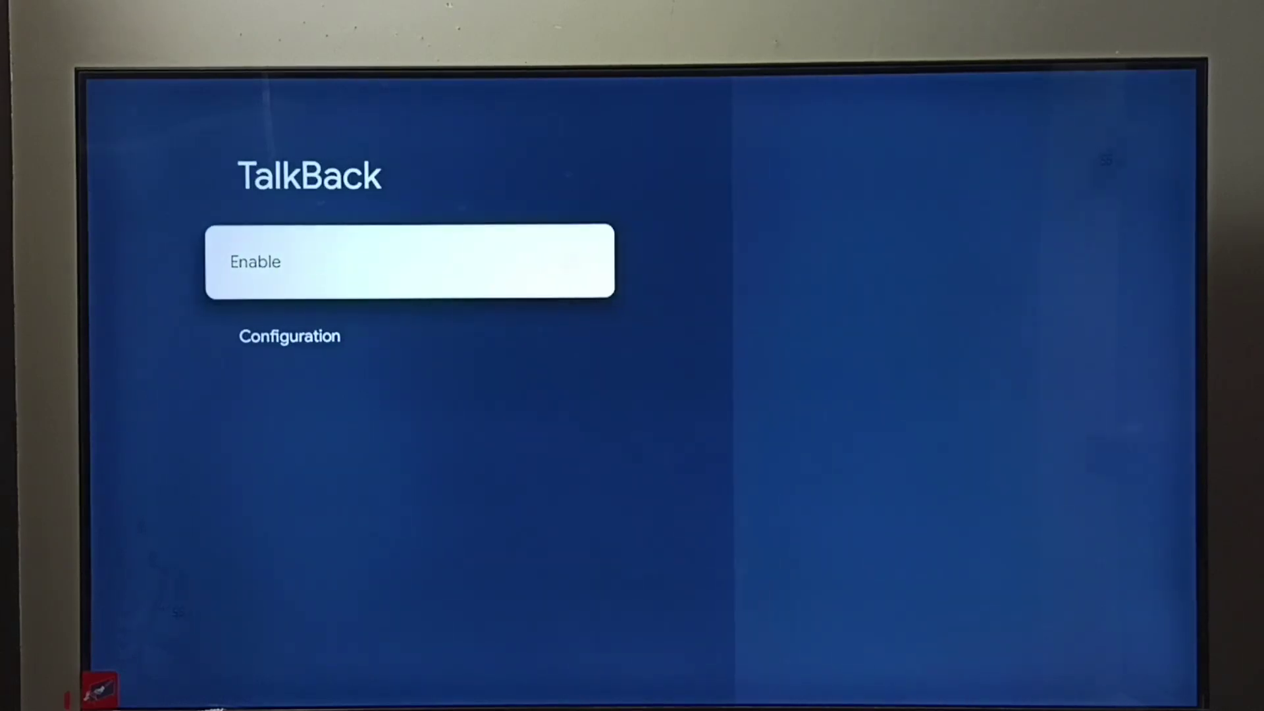
{"action": "key", "text": "Return"}
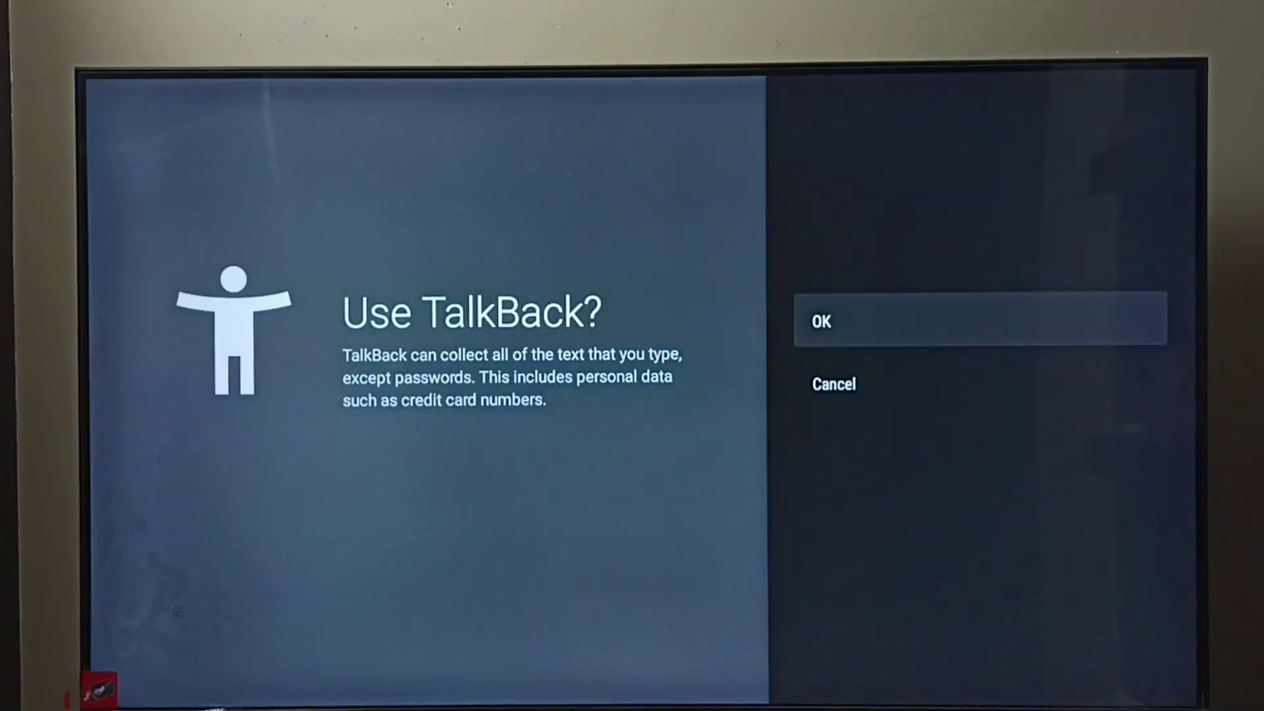
{"action": "key", "text": "Return"}
{"action": "key", "text": "Down"}
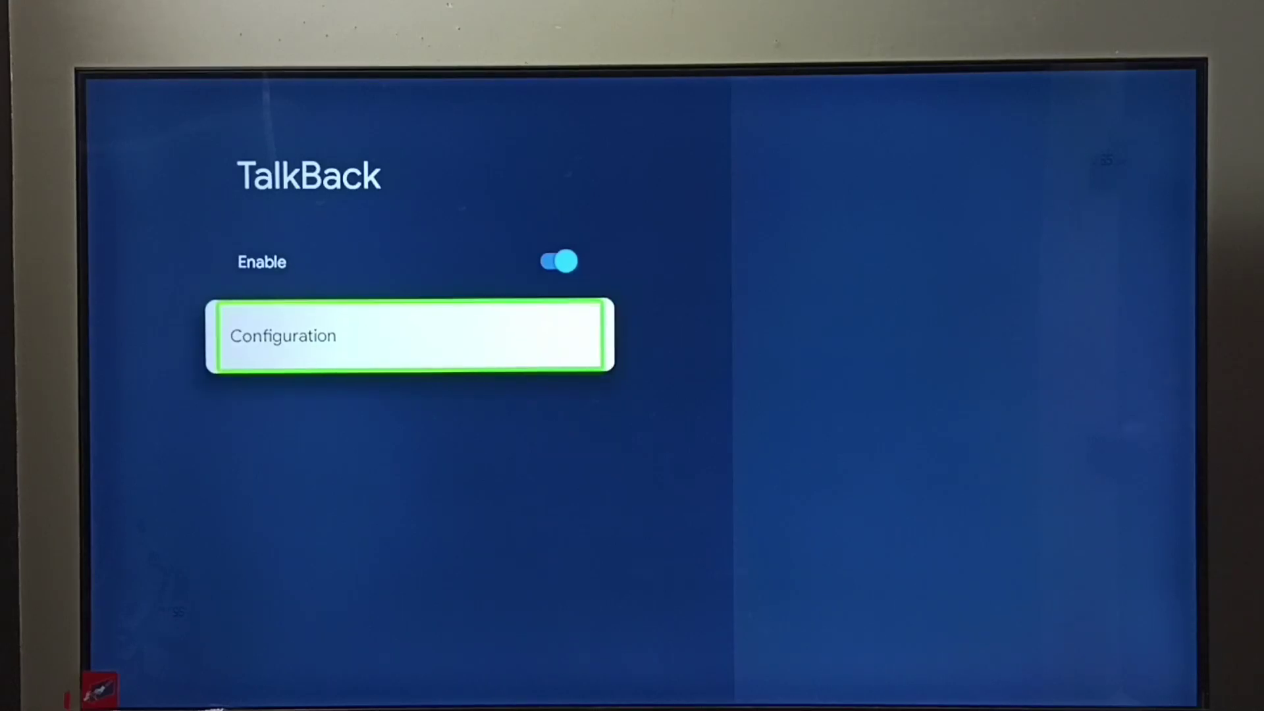
- Back out of Accessibility to the main Settings list
{"action": "key", "text": "Escape"}
{"action": "key", "text": "Escape"}
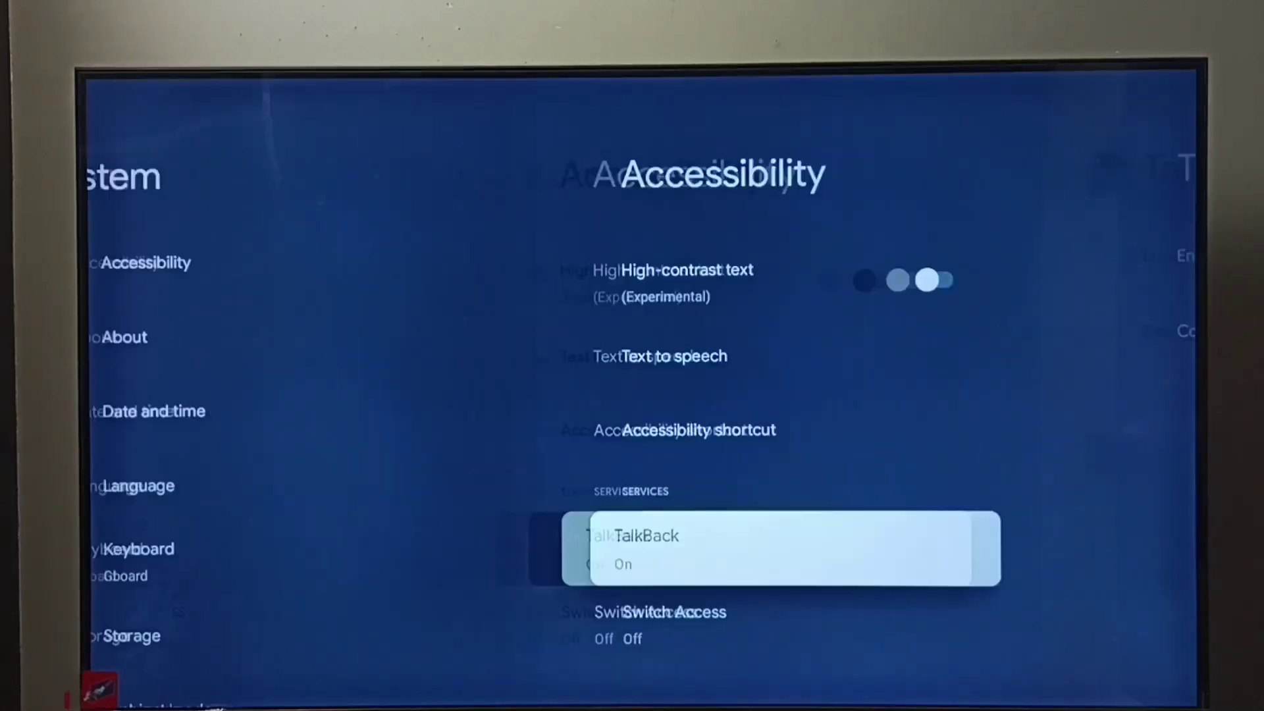
{"action": "key", "text": "Escape"}
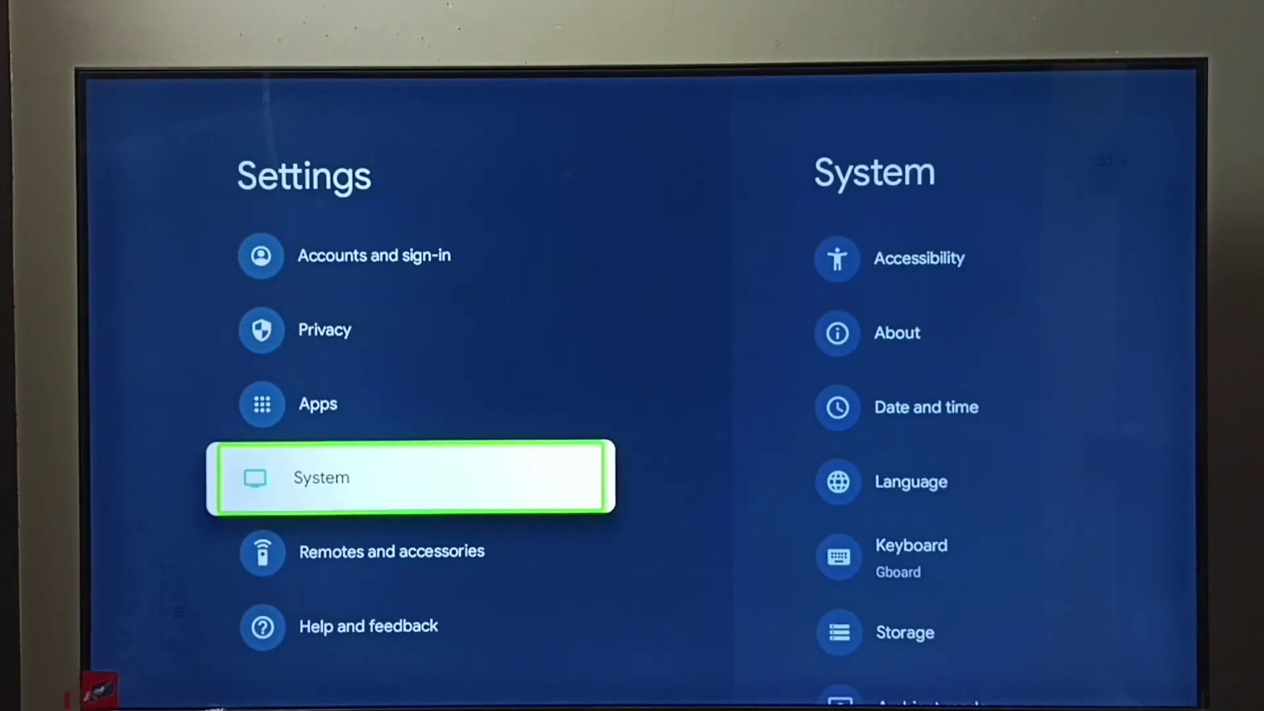
- Re-enter System > Accessibility, passing Text to speech and Accessibility shortcut toward TalkBack
{"action": "key", "text": "Up"}
{"action": "key", "text": "Down"}
{"action": "key", "text": "Return"}
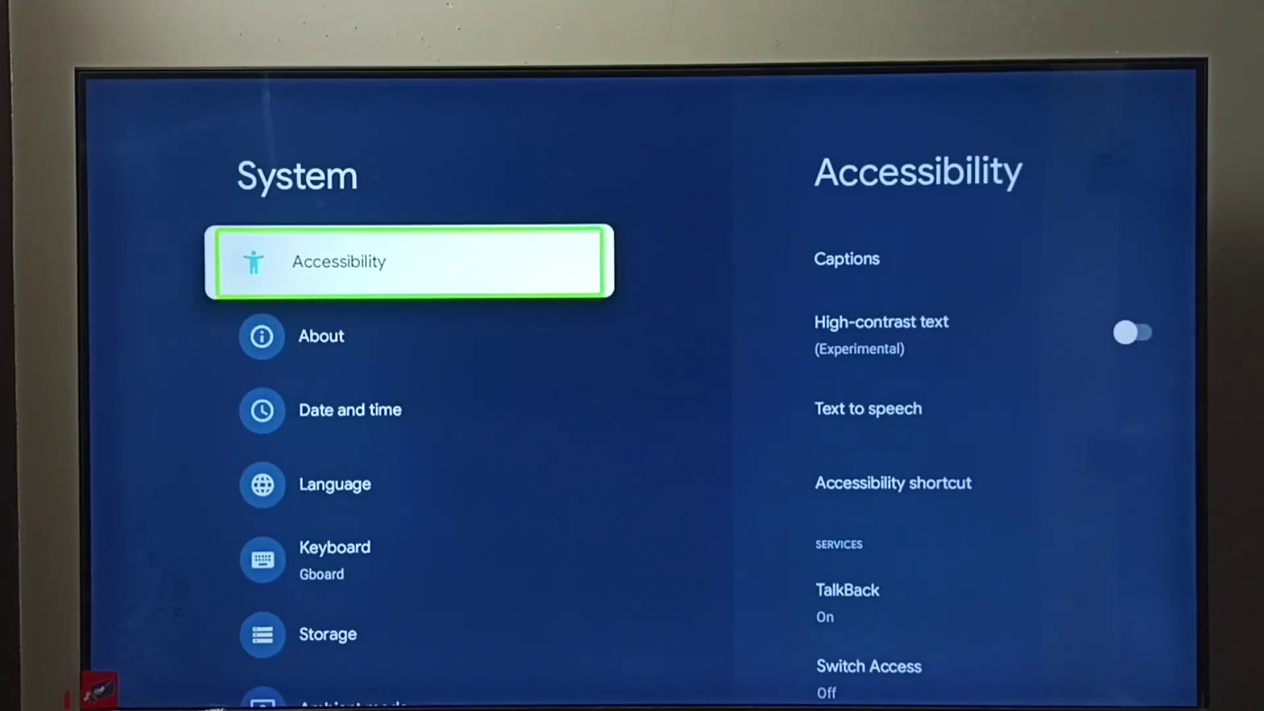
{"action": "key", "text": "Return"}
{"action": "key", "text": "Down"}
{"action": "key", "text": "Down"}
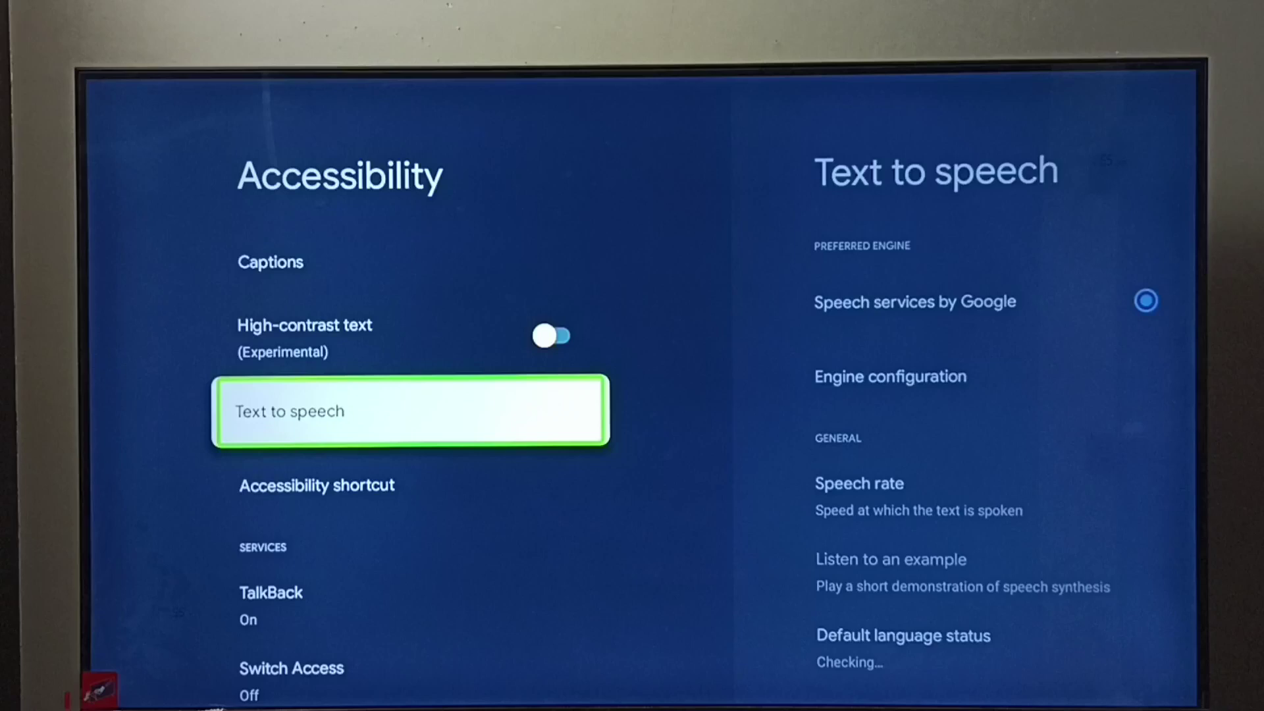
{"action": "key", "text": "Down"}
{"action": "key", "text": "Down"}
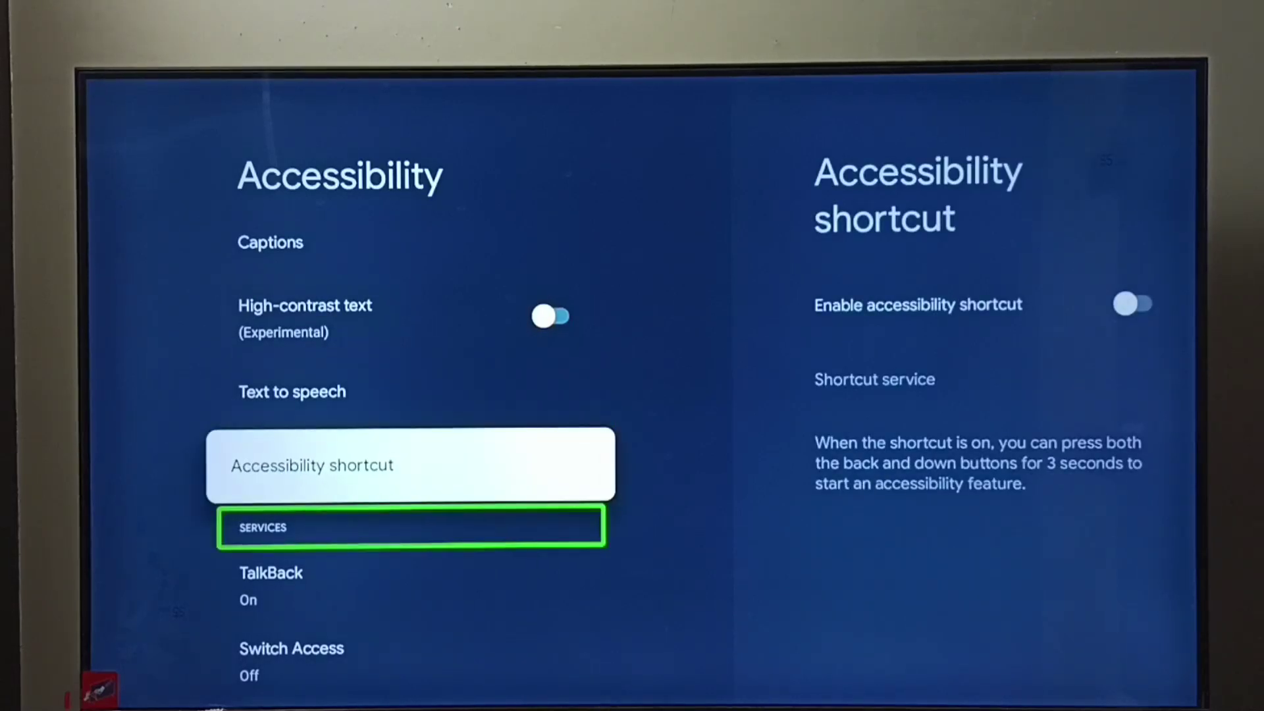
{"action": "key", "text": "Down"}
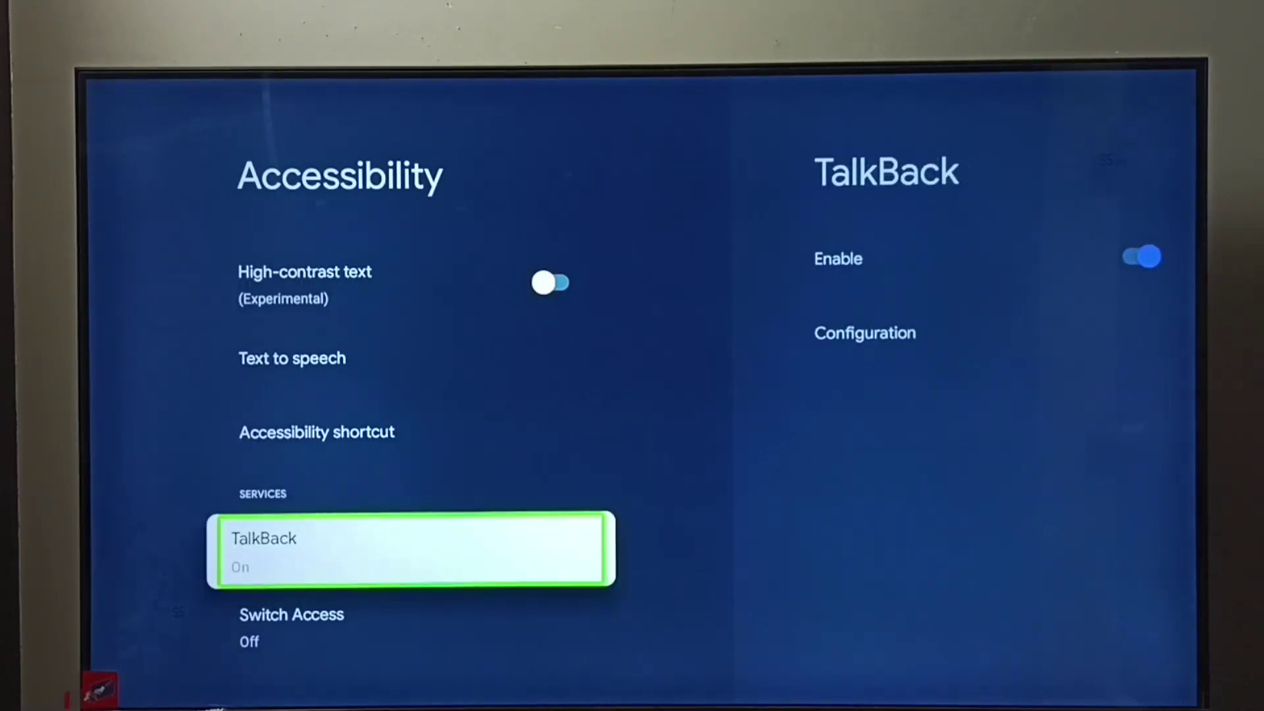
- On the TalkBack page, disable TalkBack and confirm OK in Stop TalkBack?
{"action": "key", "text": "Return"}
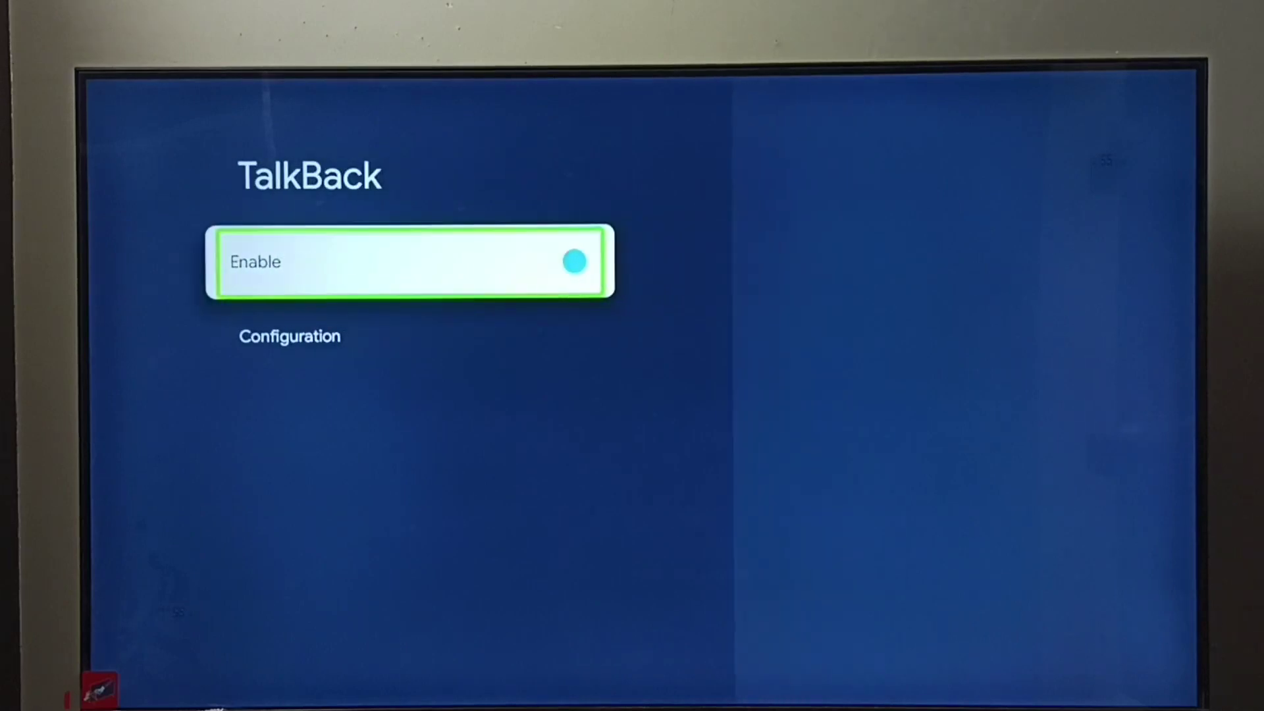
{"action": "key", "text": "Down"}
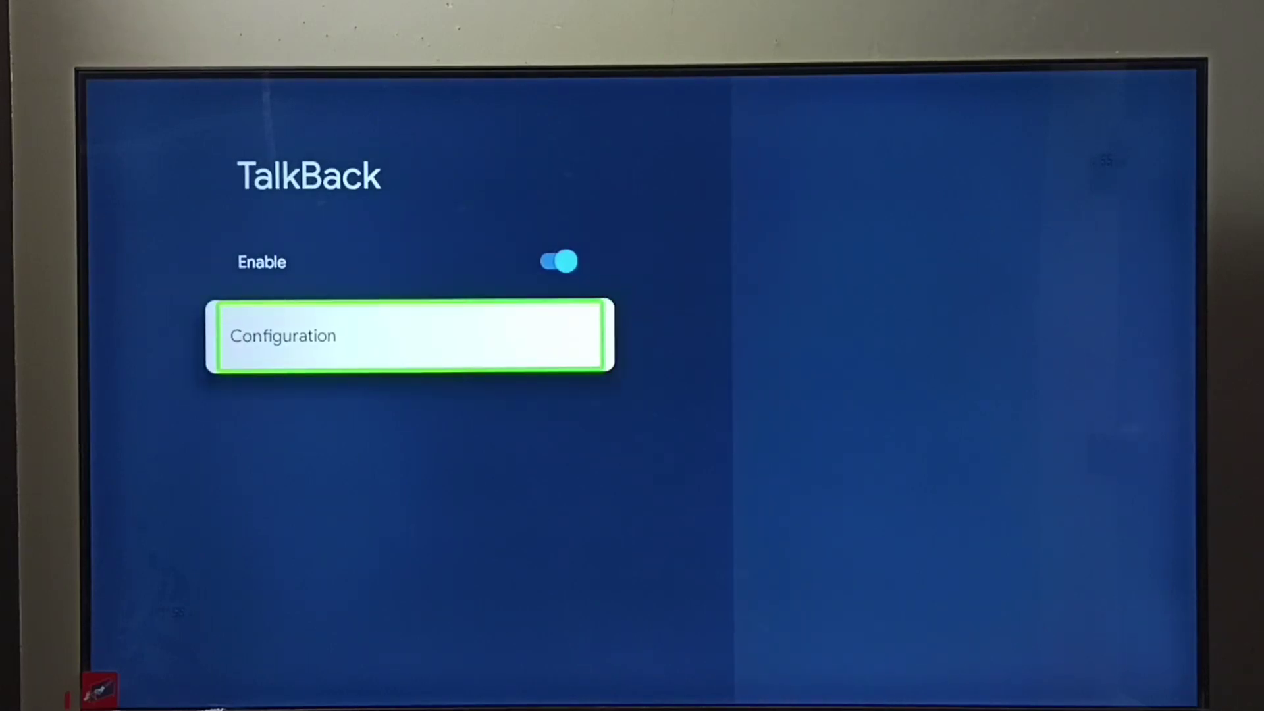
{"action": "key", "text": "Up"}
{"action": "key", "text": "Return"}
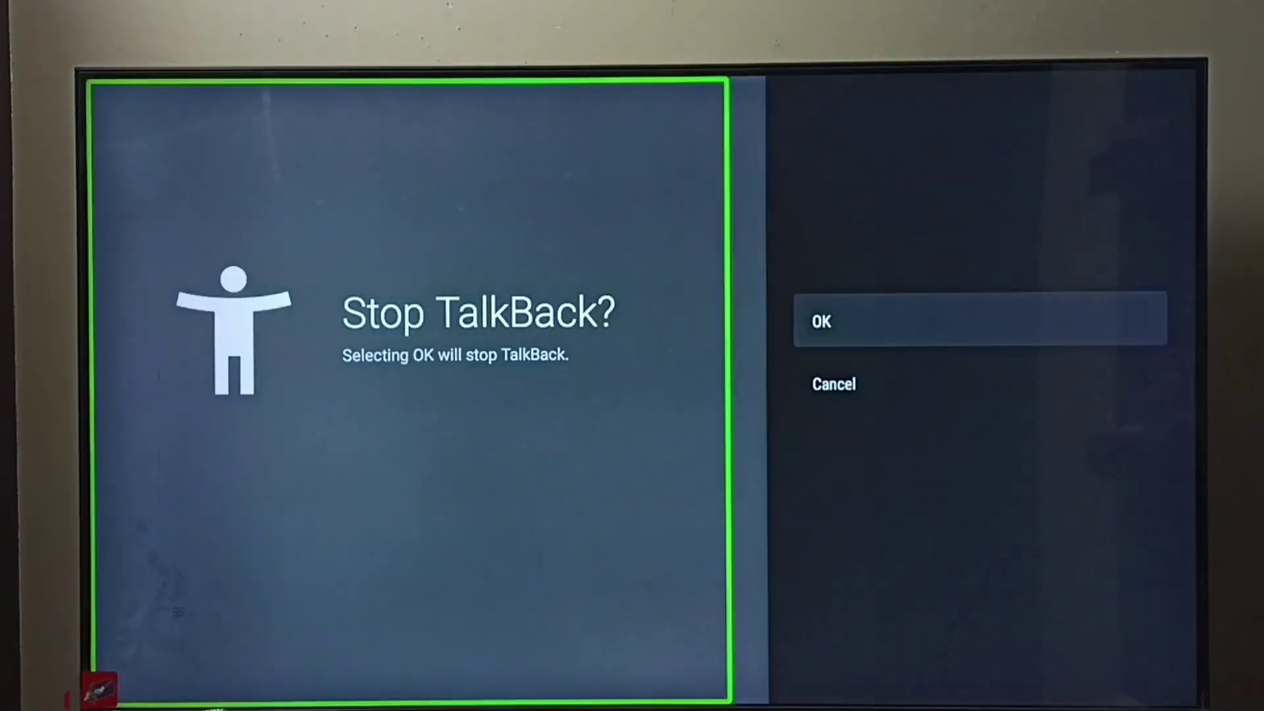
{"action": "key", "text": "Return"}
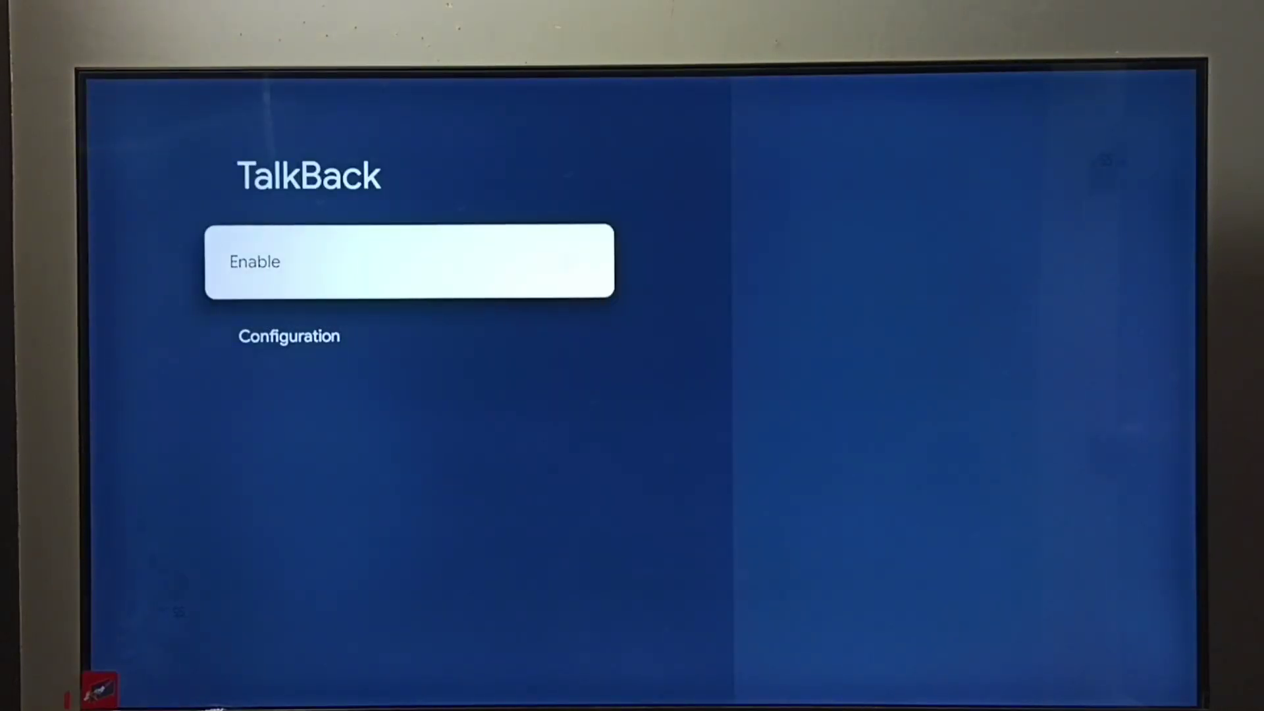
{"action": "key", "text": "Down"}
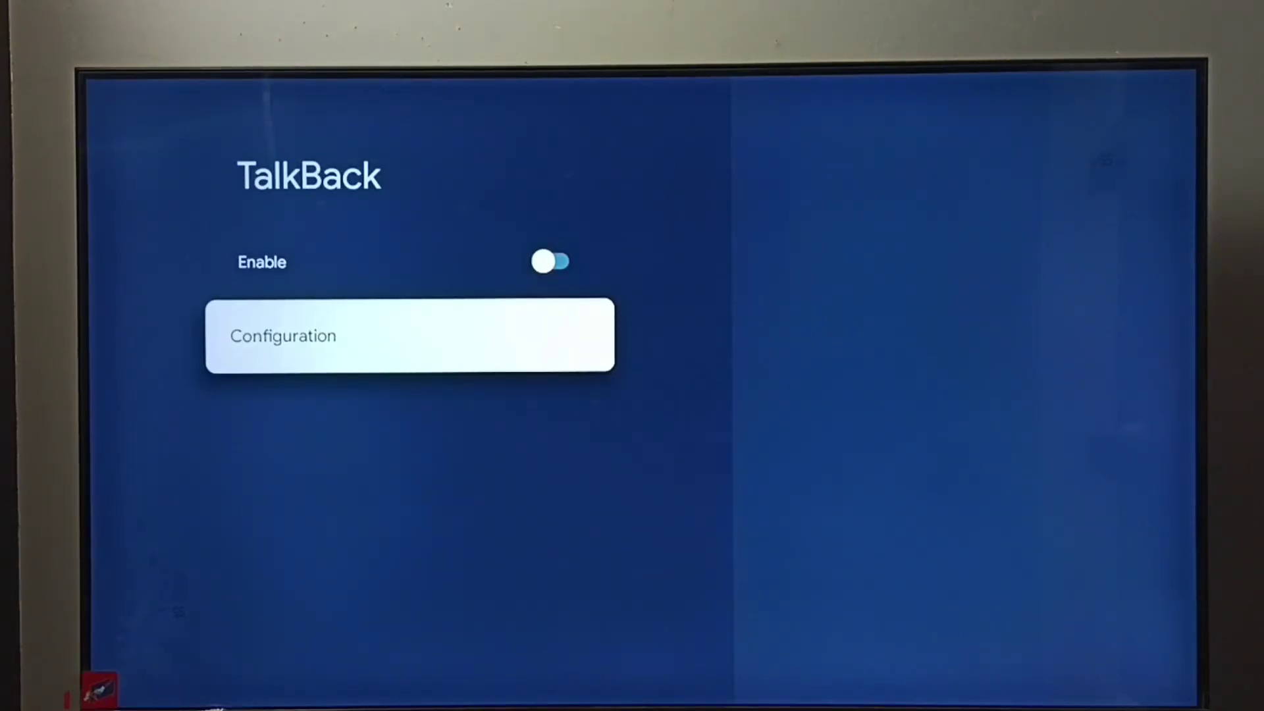